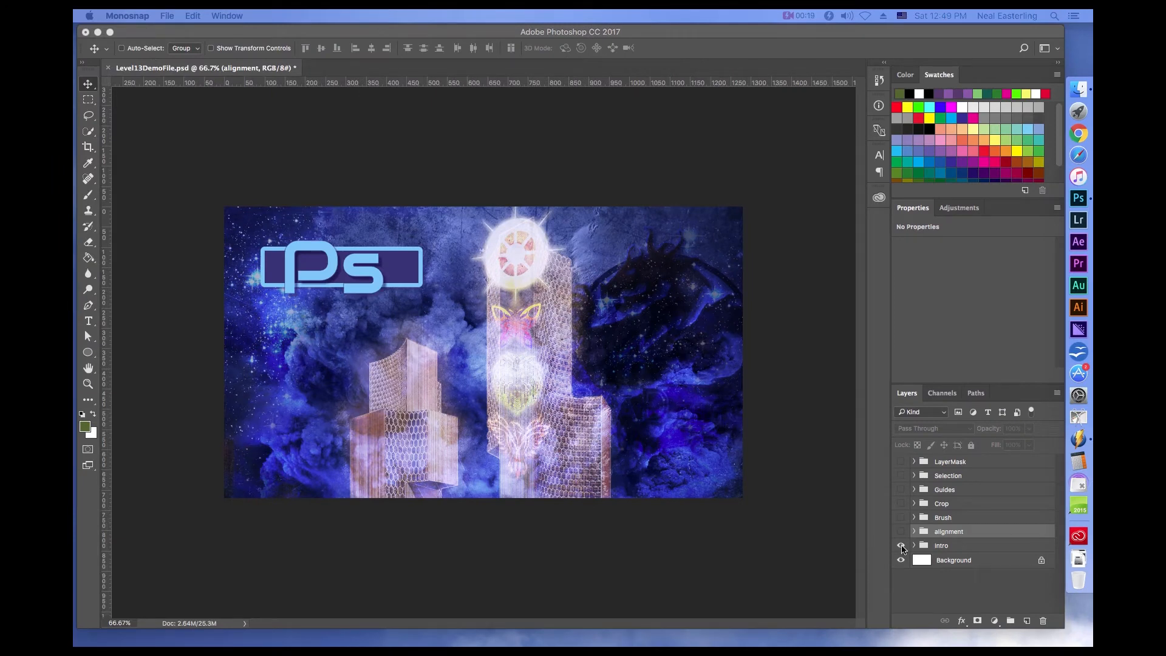
- Hide the Intro group, show the alignment group, and expand it down to the rectangle layers inside its Squares group
{"action": "left_click", "coordinate": [901, 547]}
{"action": "left_click", "coordinate": [901, 546]}
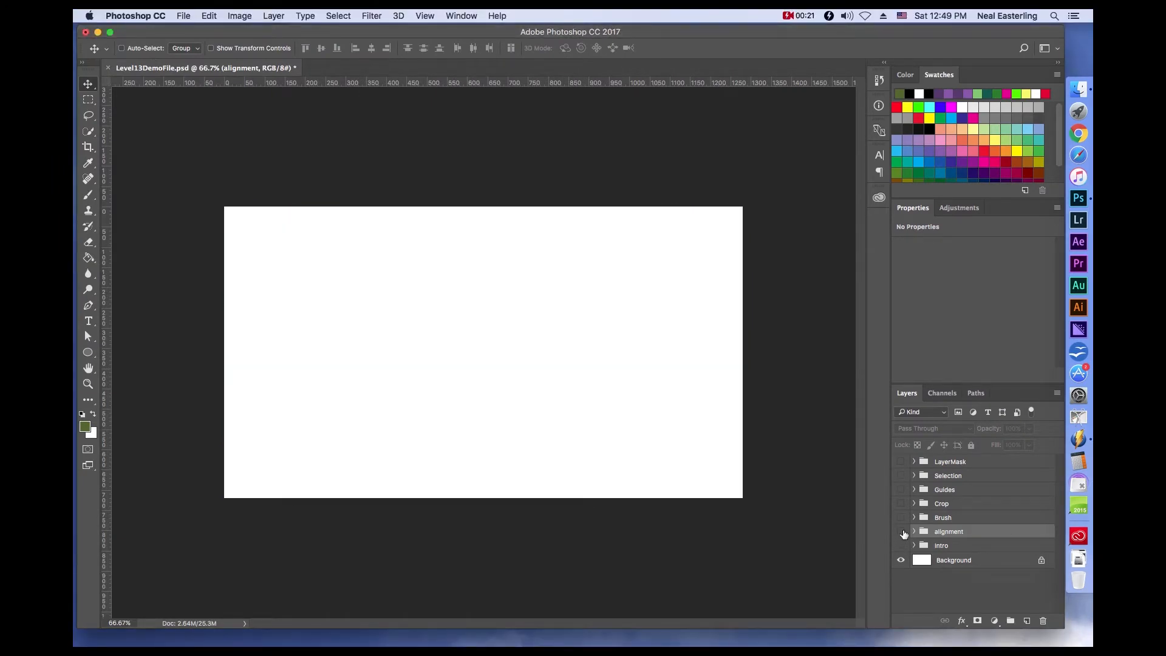
{"action": "left_click", "coordinate": [902, 533]}
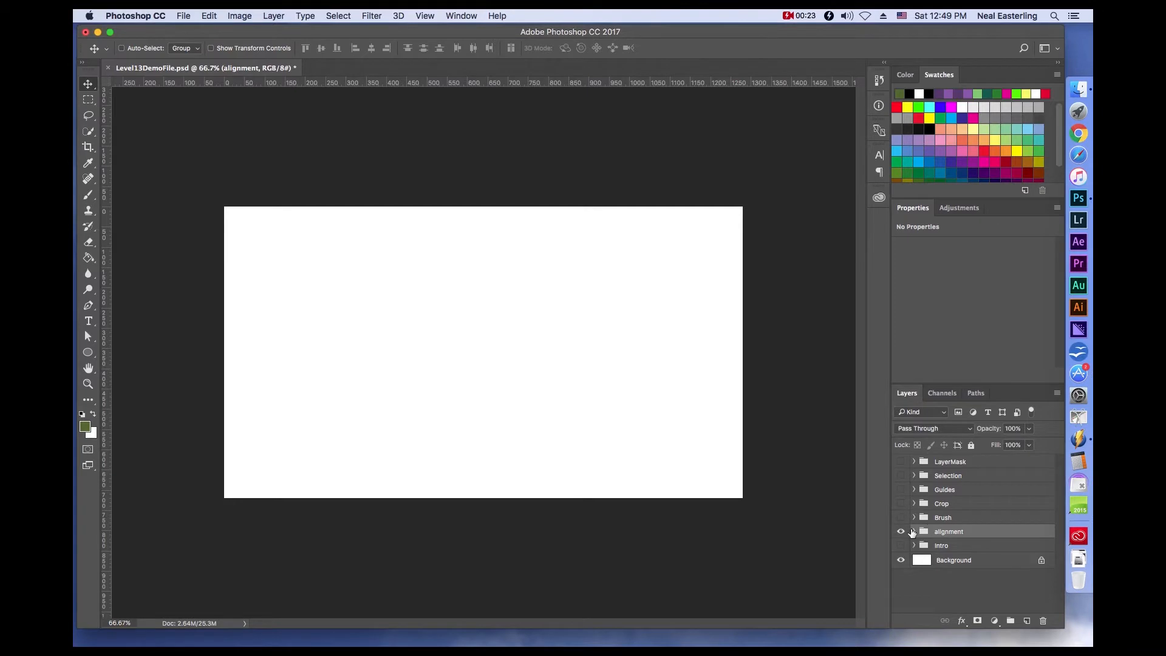
{"action": "left_click", "coordinate": [913, 532]}
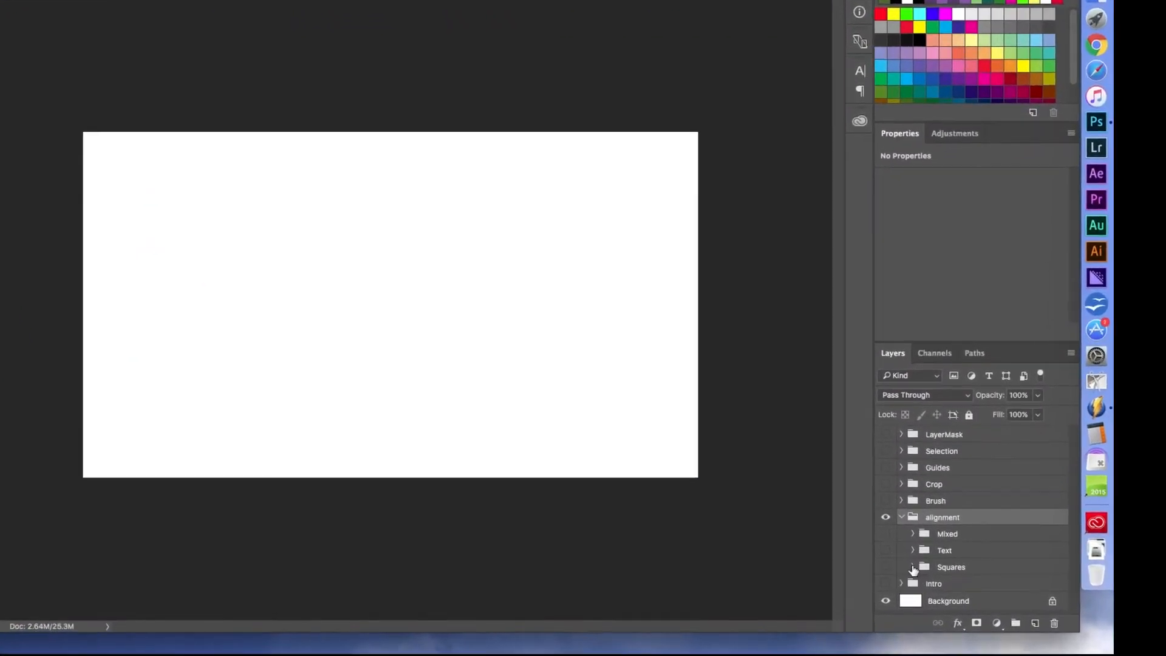
{"action": "left_click", "coordinate": [922, 573]}
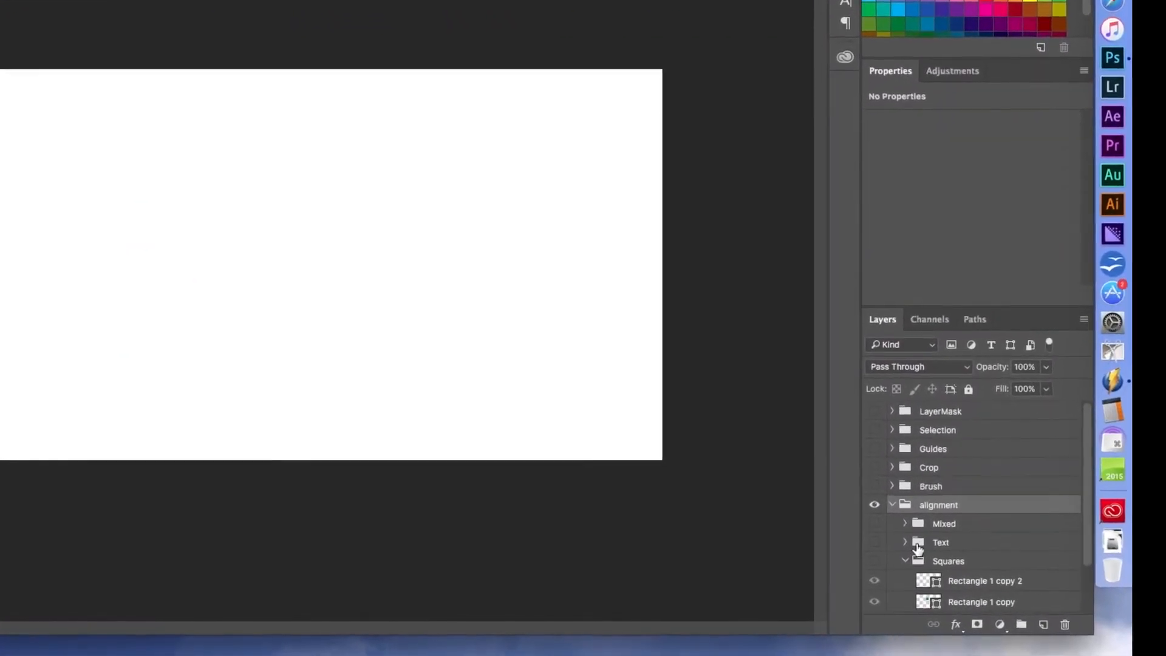
{"action": "scroll", "coordinate": [916, 546], "scroll_direction": "down", "scroll_amount": 2}
{"action": "scroll", "coordinate": [917, 540], "scroll_direction": "down", "scroll_amount": 2}
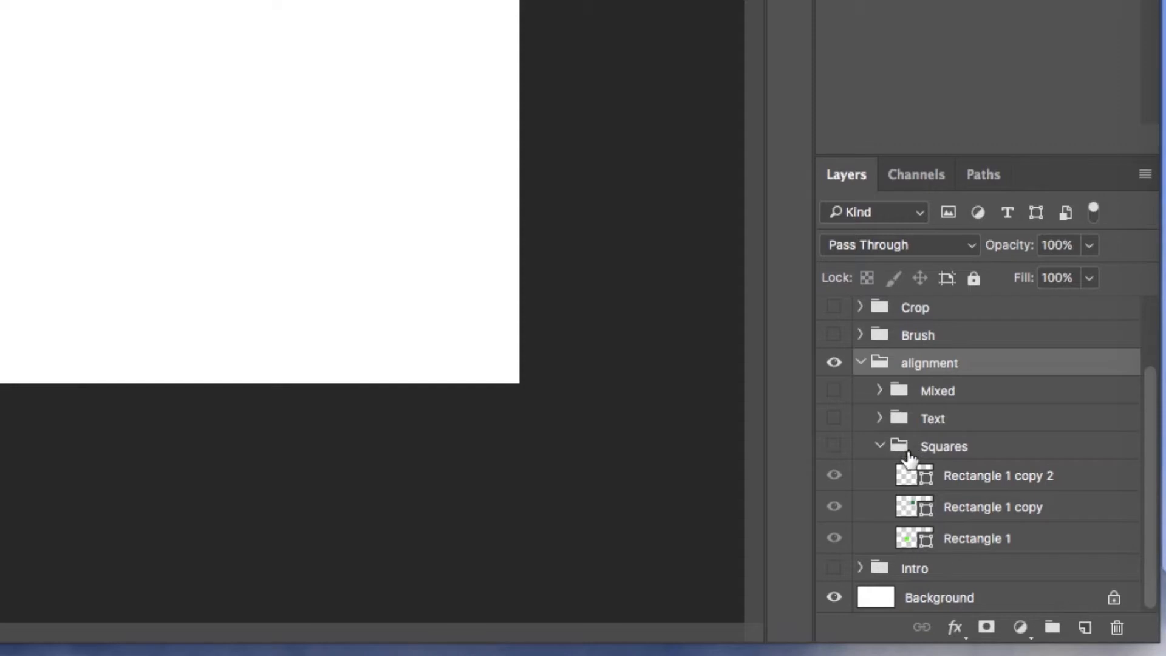
- Group the three rectangle layers inside the Squares group and expand the new group to reveal its layers
{"action": "left_click", "coordinate": [985, 478]}
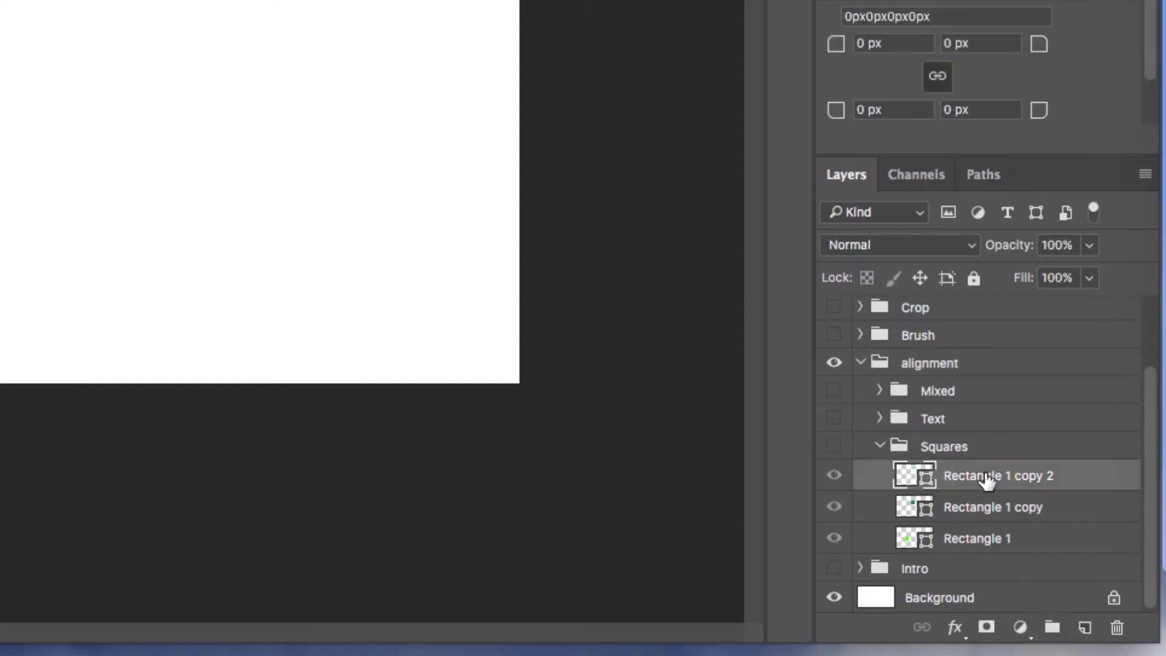
{"action": "left_click", "coordinate": [962, 545], "text": "shift"}
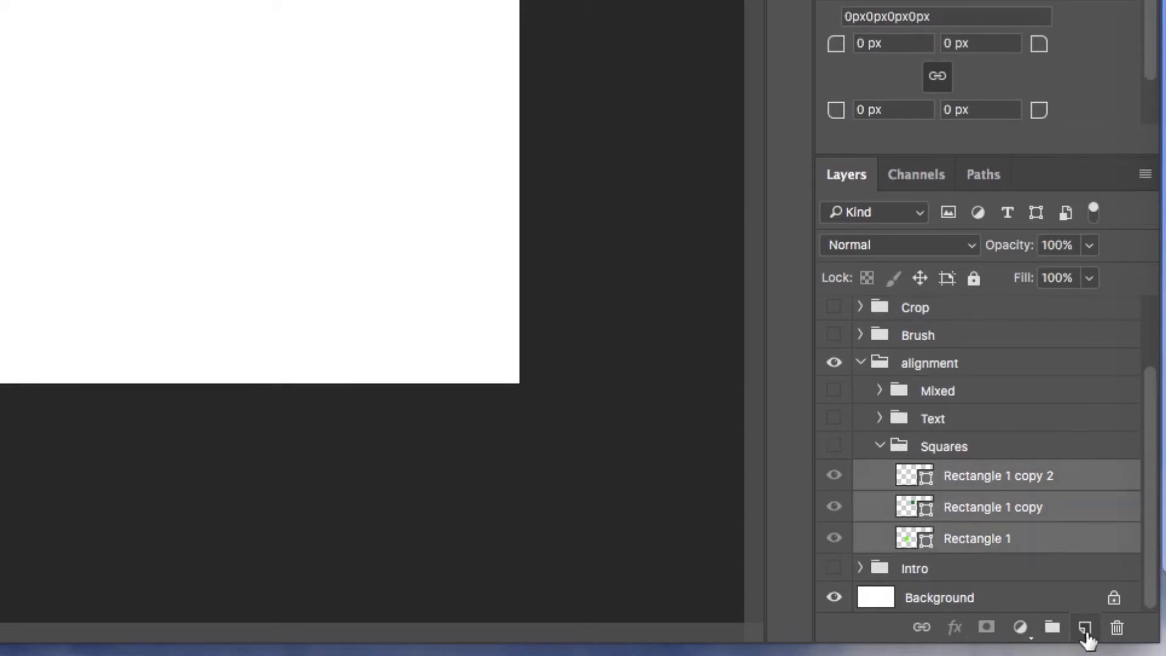
{"action": "left_click", "coordinate": [1053, 632]}
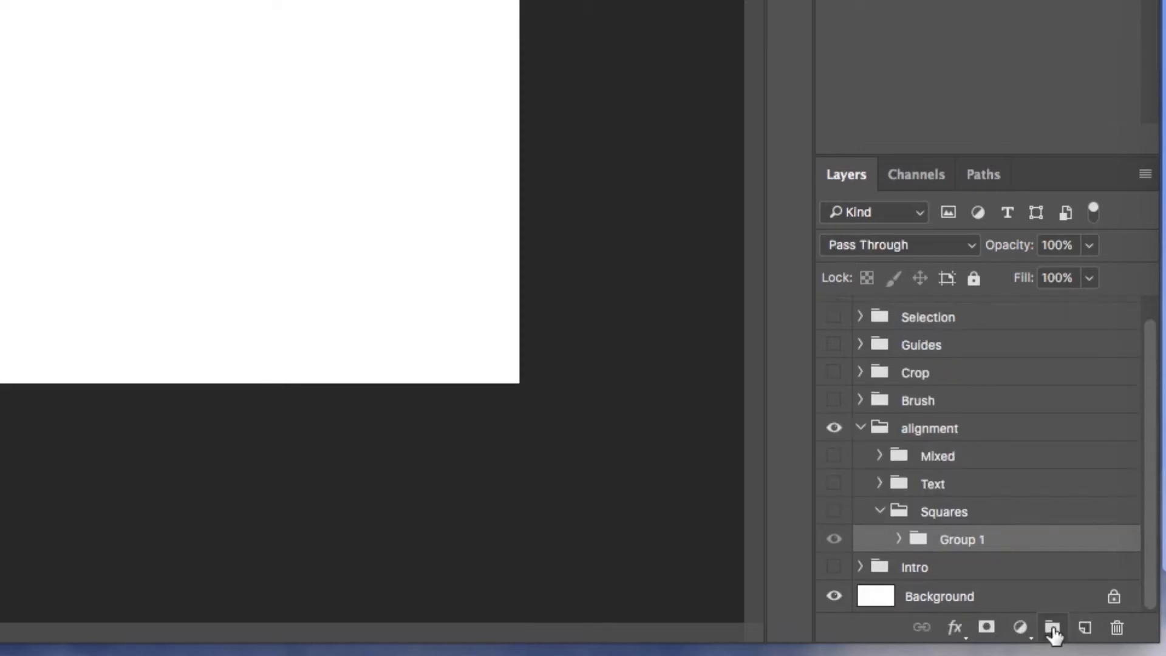
{"action": "double_click", "coordinate": [959, 540]}
{"action": "left_click", "coordinate": [1043, 534]}
{"action": "left_click", "coordinate": [898, 540]}
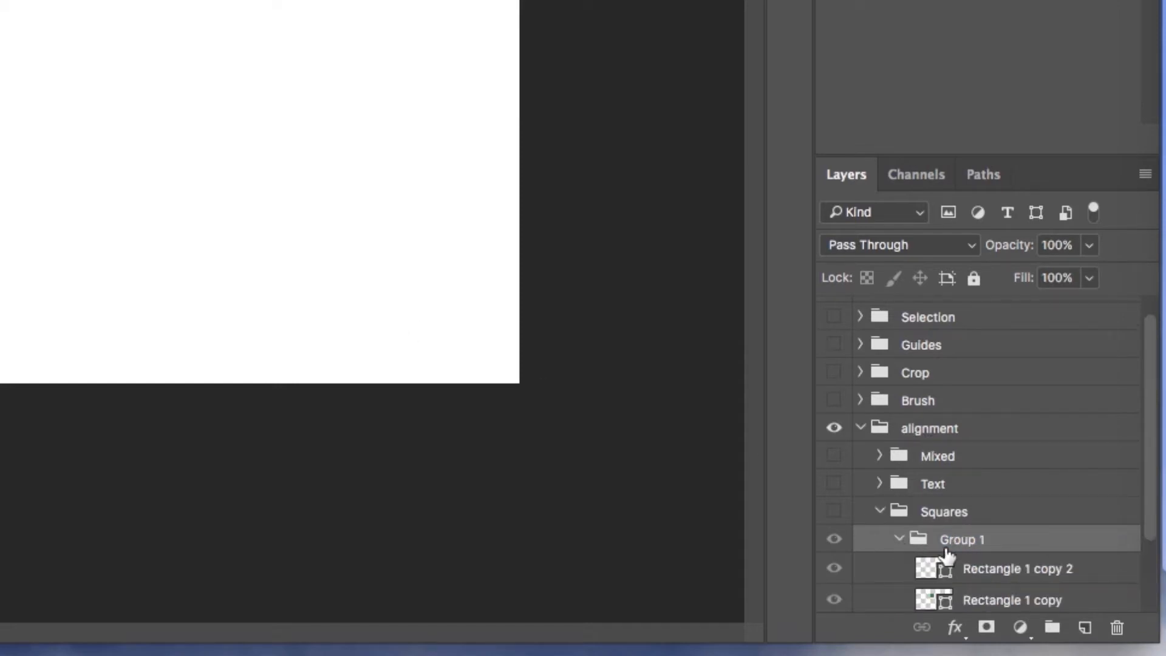
{"action": "scroll", "coordinate": [944, 549], "scroll_direction": "down", "scroll_amount": 3}
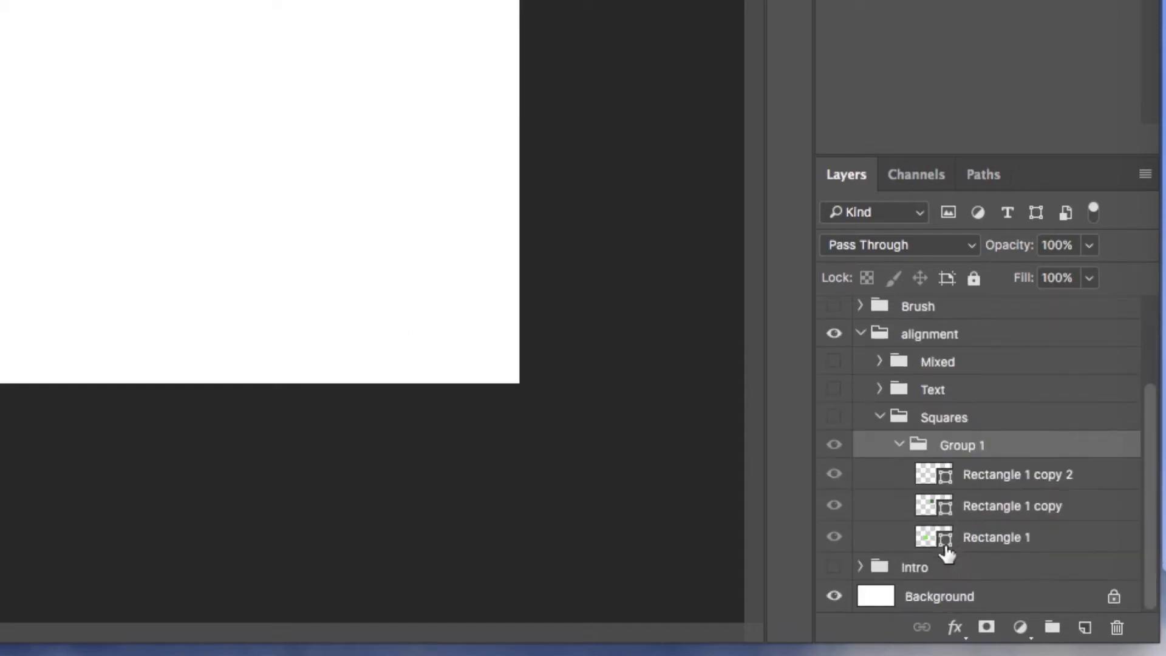
- Make the Squares group visible and move the three grouped squares together on the canvas
{"action": "left_click", "coordinate": [838, 419]}
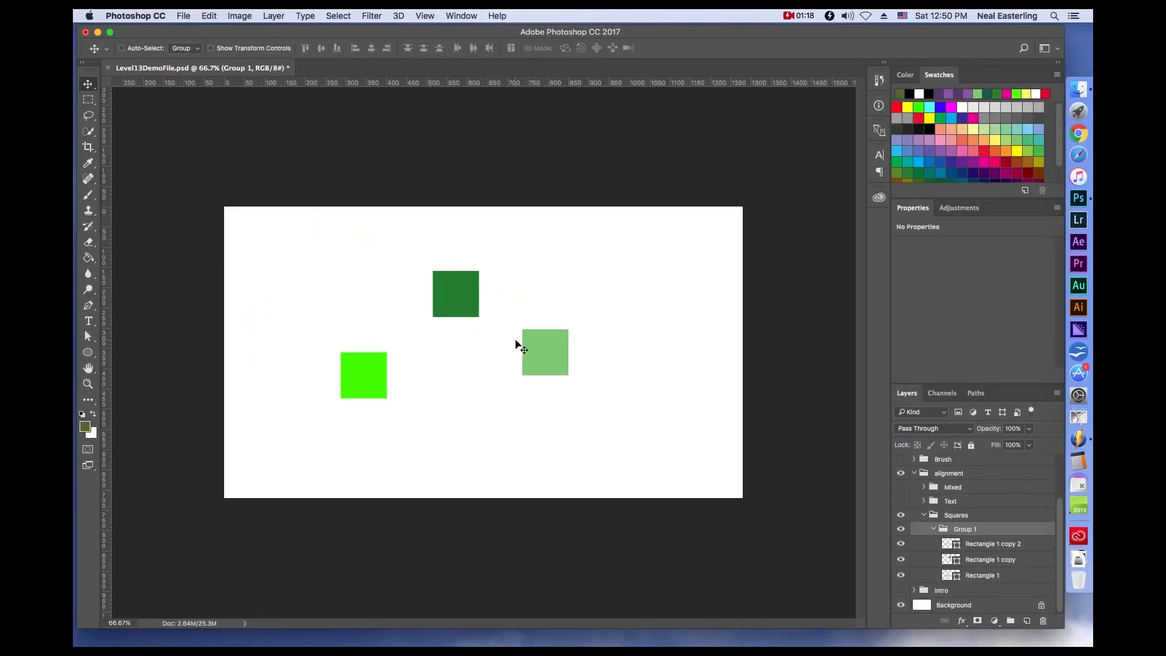
{"action": "left_click_drag", "start_coordinate": [479, 341], "coordinate": [563, 351]}
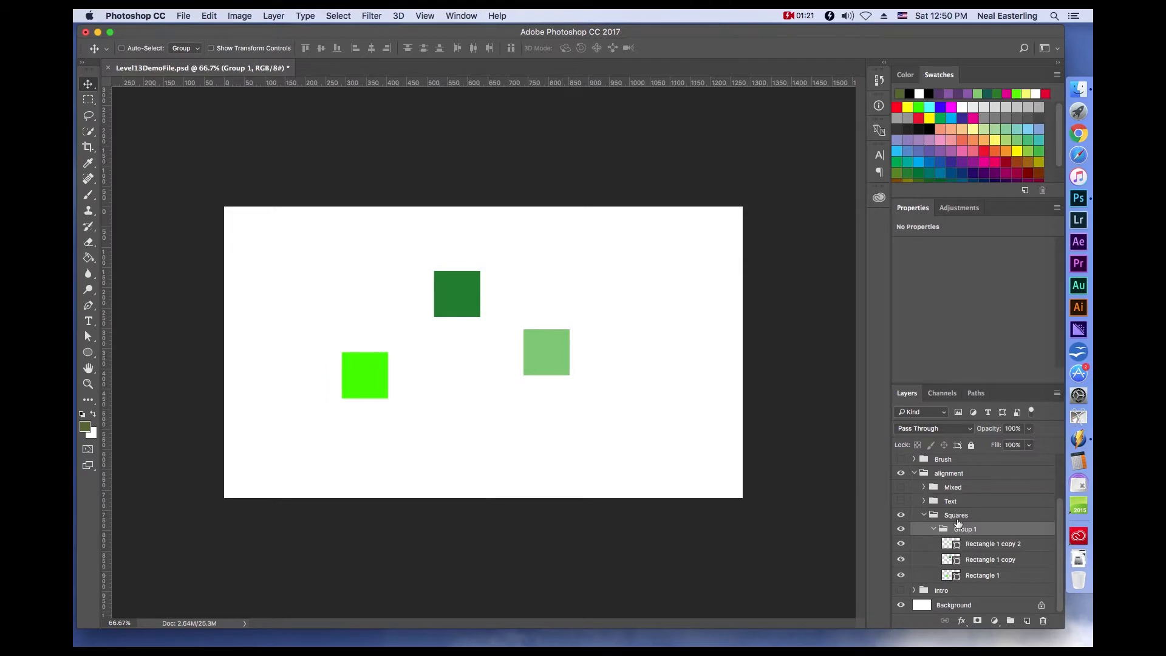
- Ungroup the three squares and align them by their top edges
{"action": "right_click", "coordinate": [966, 532]}
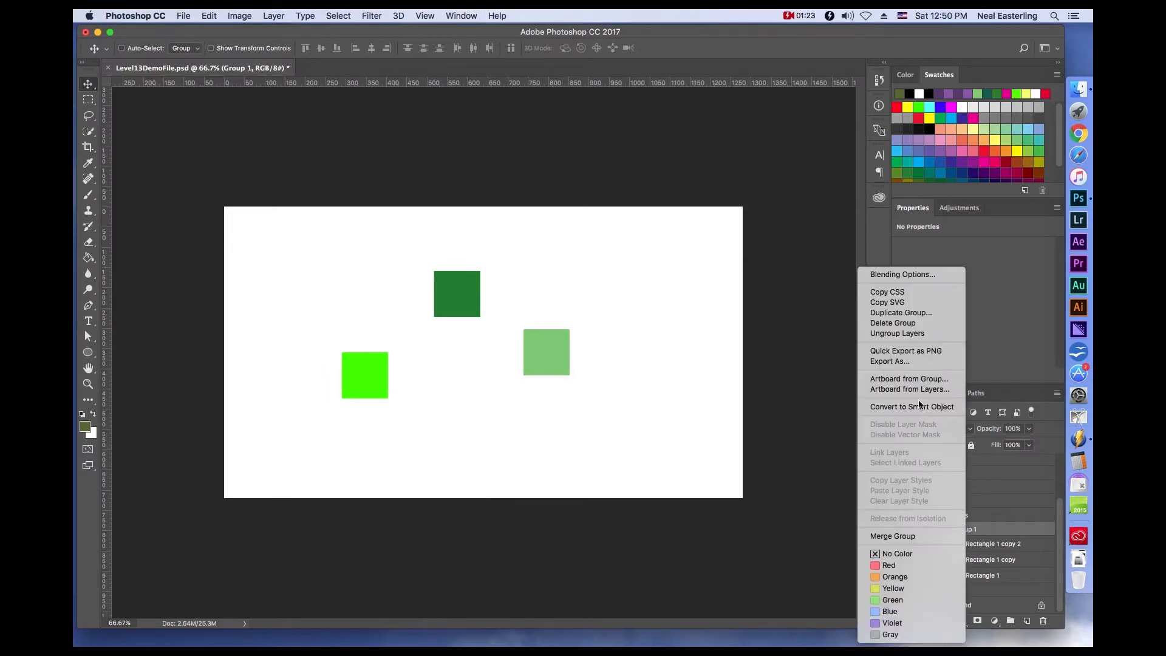
{"action": "left_click", "coordinate": [900, 334]}
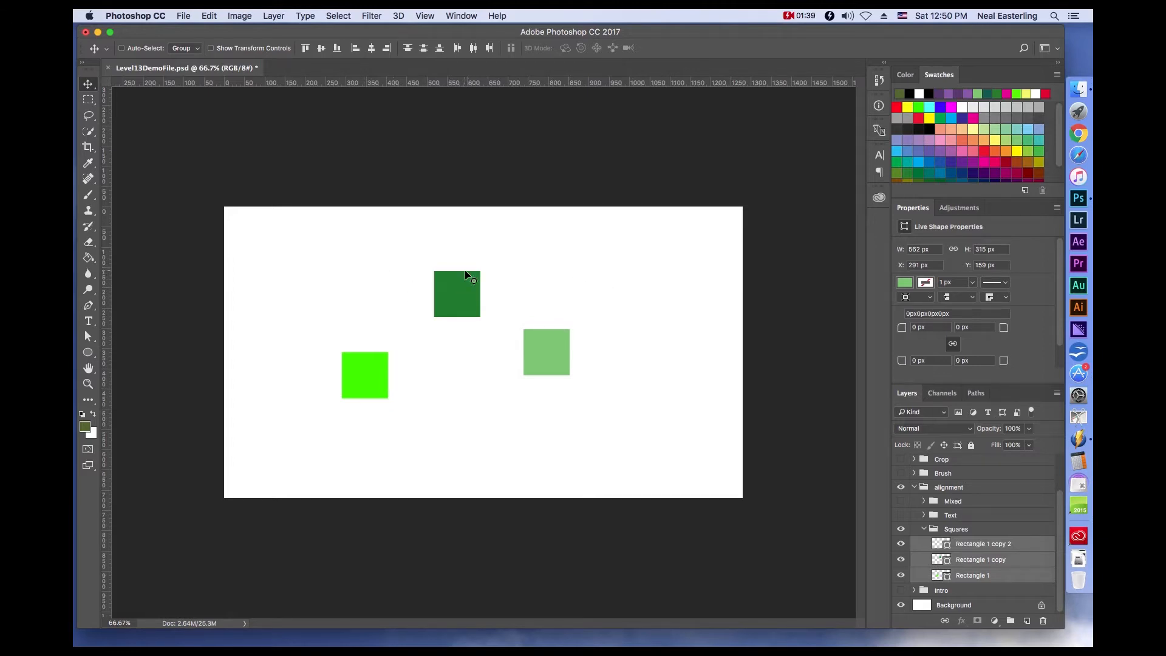
{"action": "left_click", "coordinate": [306, 50]}
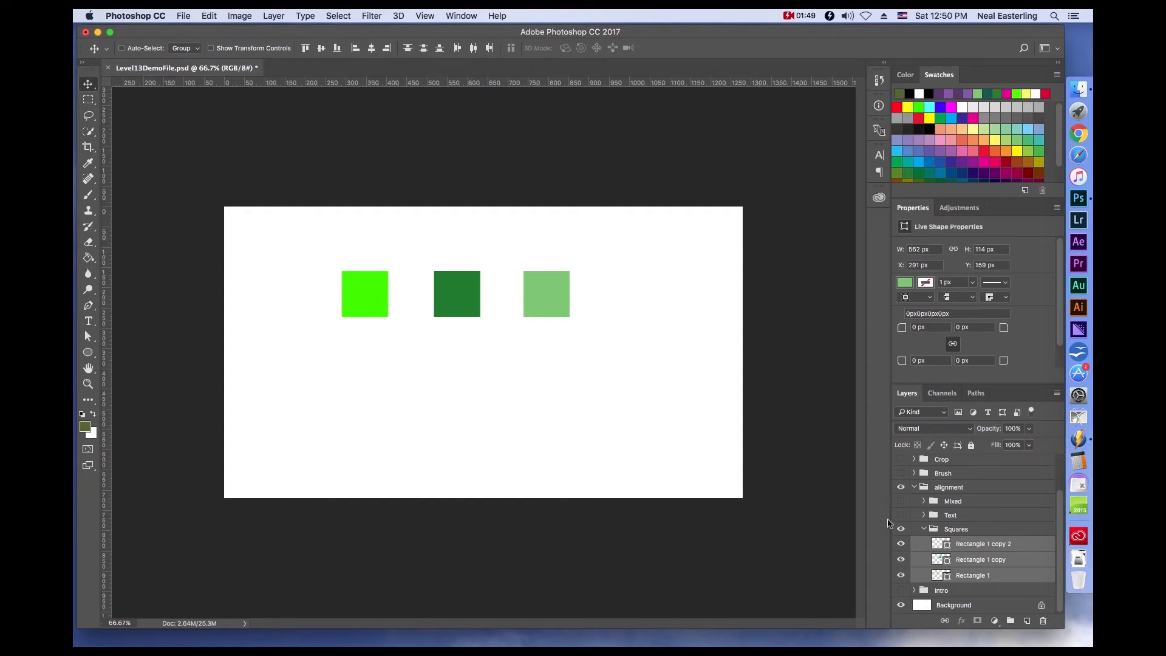
- Move the dark green square right to about X 605 px and distribute all three squares by horizontal centers
{"action": "left_click", "coordinate": [978, 559]}
{"action": "left_click_drag", "start_coordinate": [439, 279], "coordinate": [470, 281]}
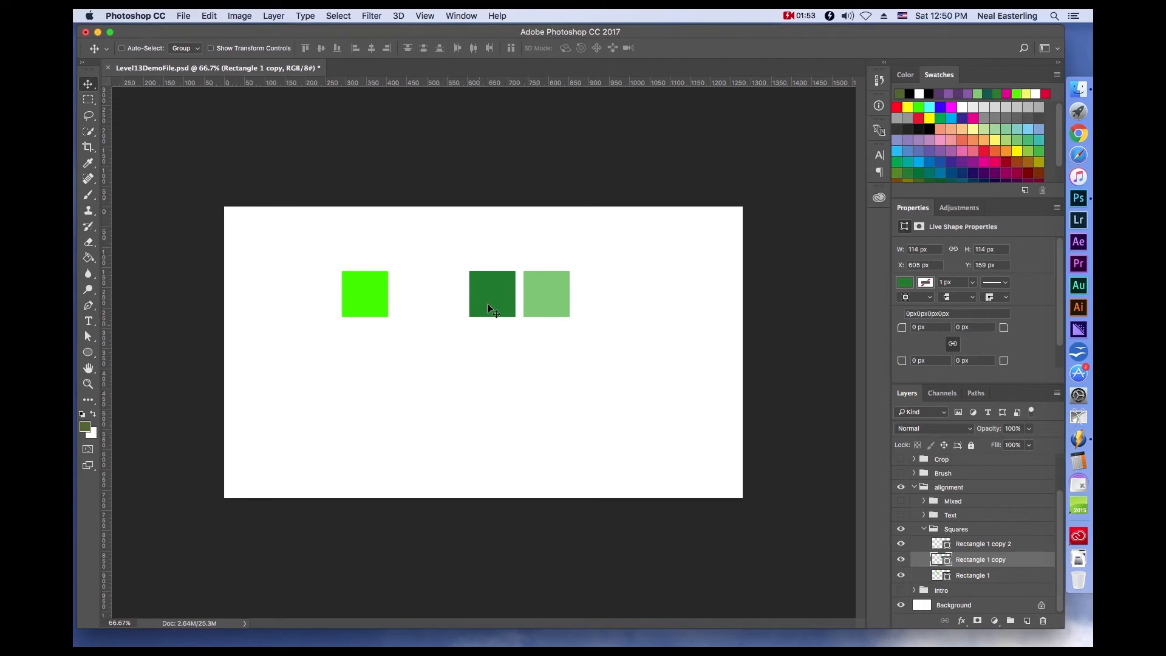
{"action": "left_click", "coordinate": [998, 550]}
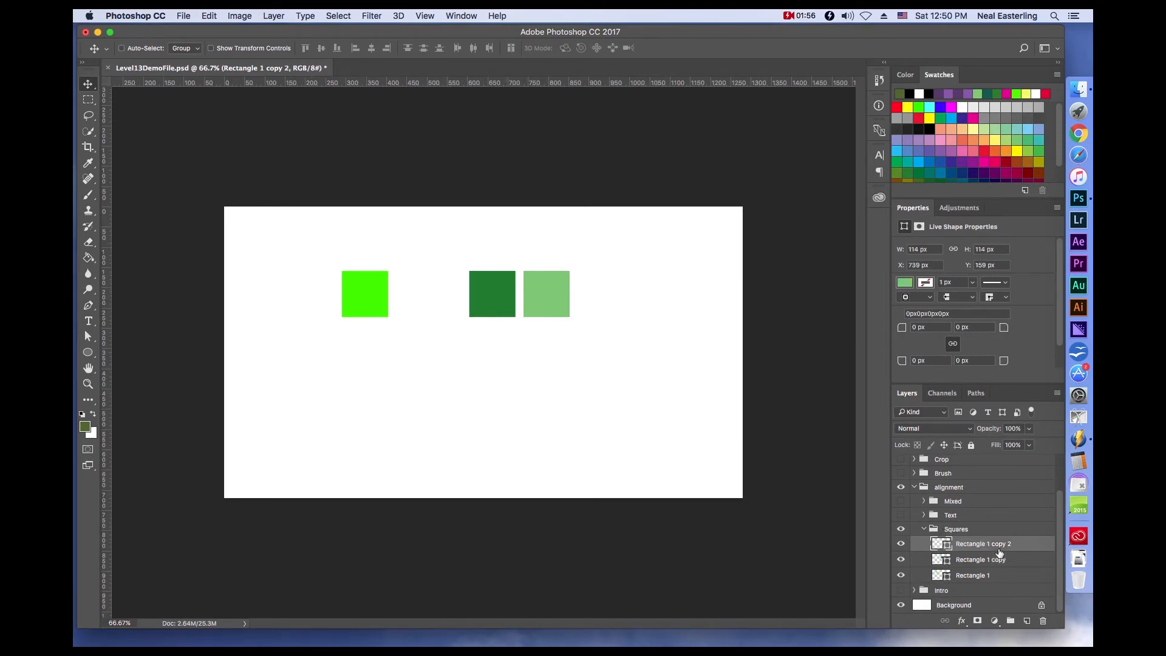
{"action": "left_click", "coordinate": [979, 578], "text": "shift"}
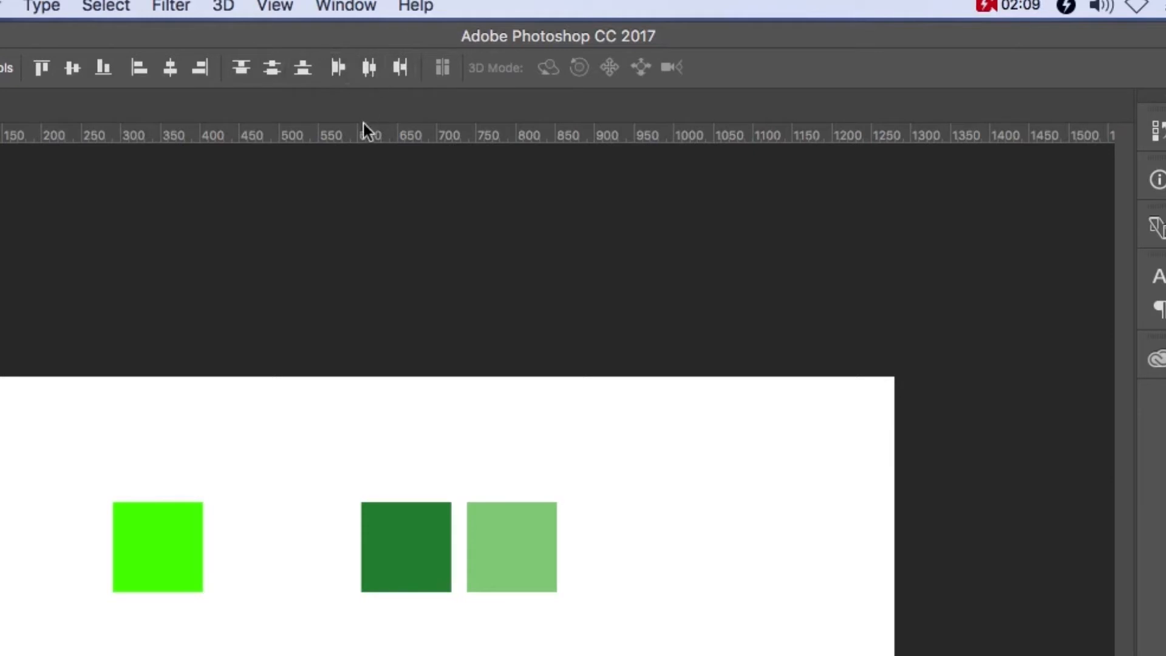
{"action": "left_click", "coordinate": [368, 67]}
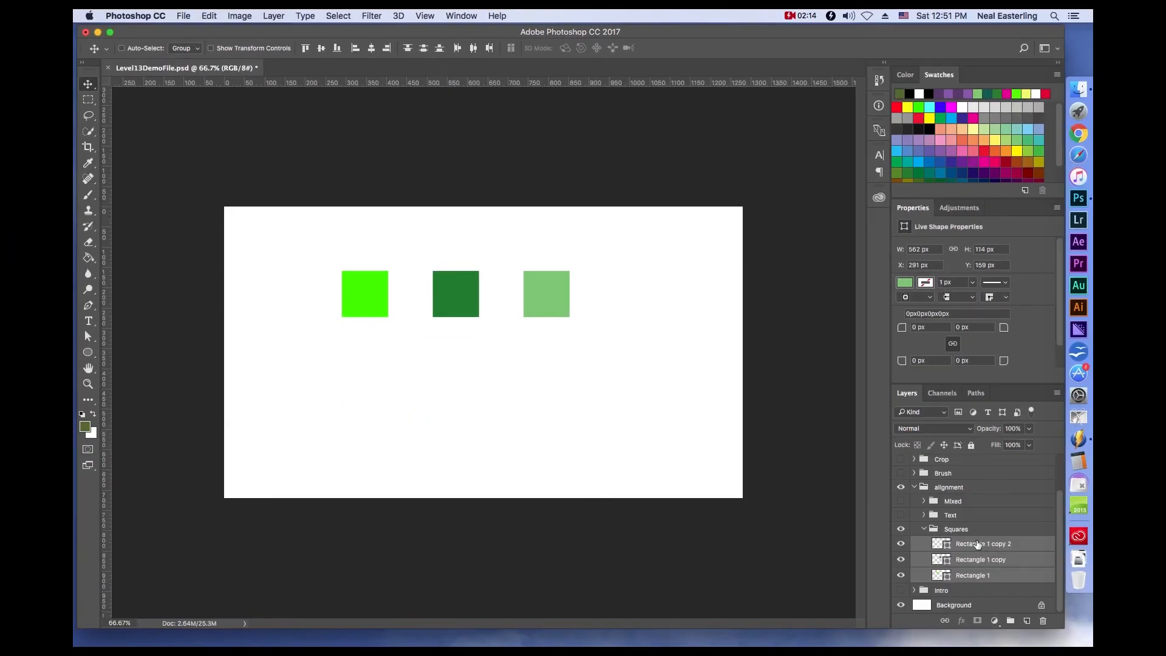
- Move the light green square right to about X 1036 px and redistribute the three squares by horizontal centers
{"action": "left_click", "coordinate": [978, 544]}
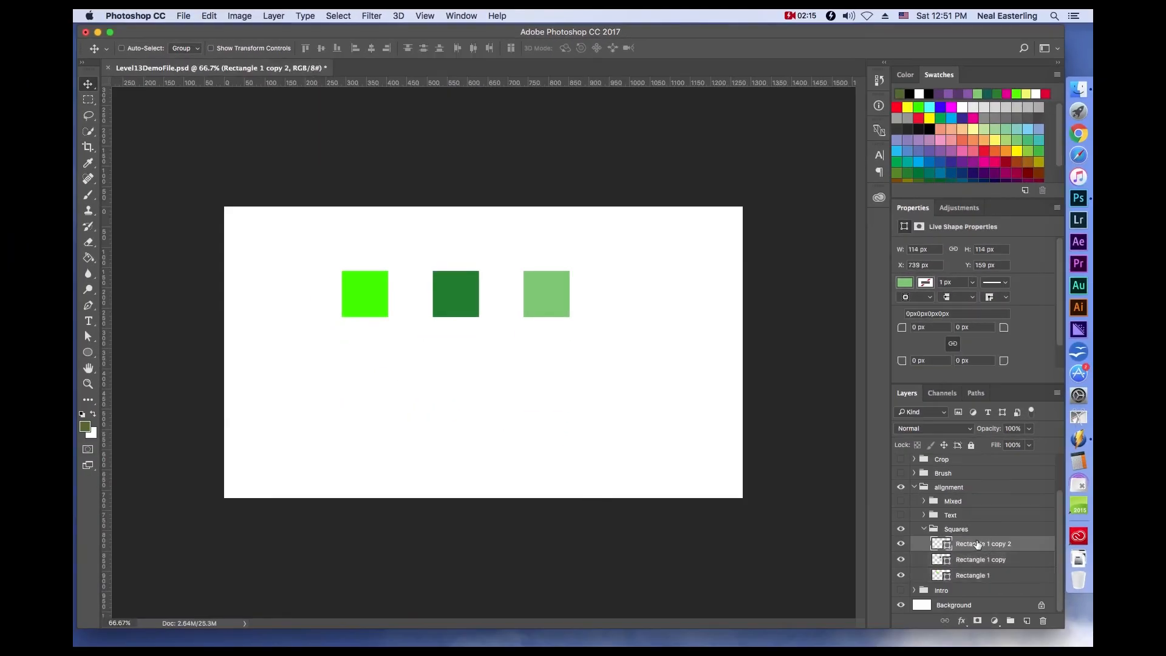
{"action": "left_click_drag", "start_coordinate": [555, 302], "coordinate": [675, 303]}
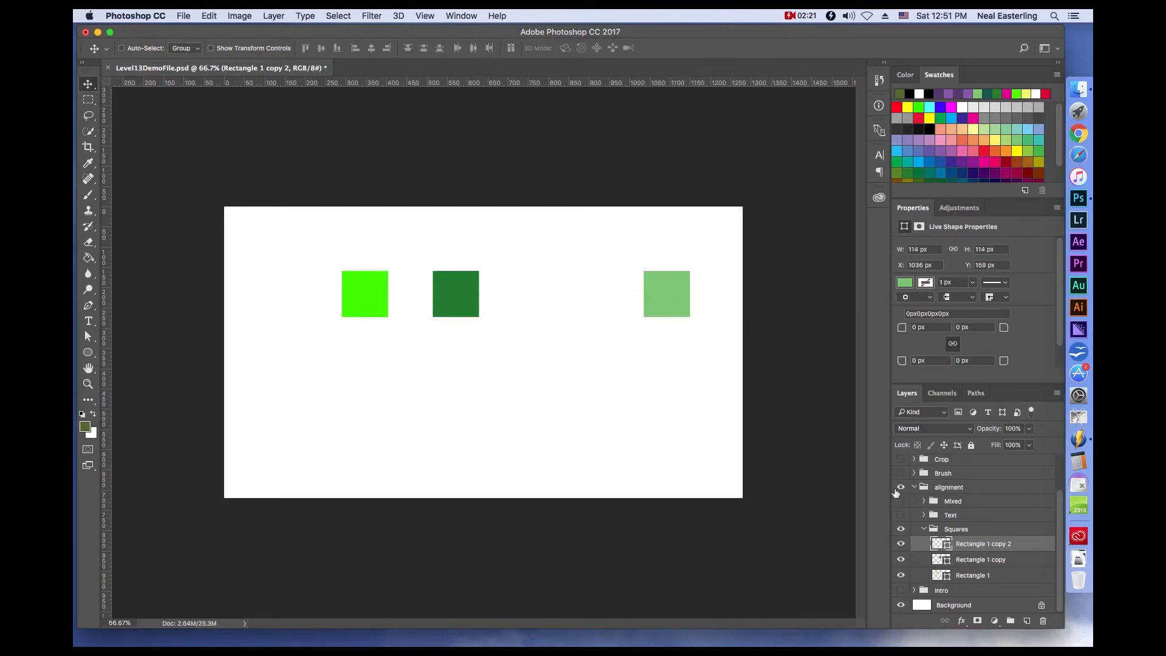
{"action": "left_click", "coordinate": [985, 577], "text": "shift"}
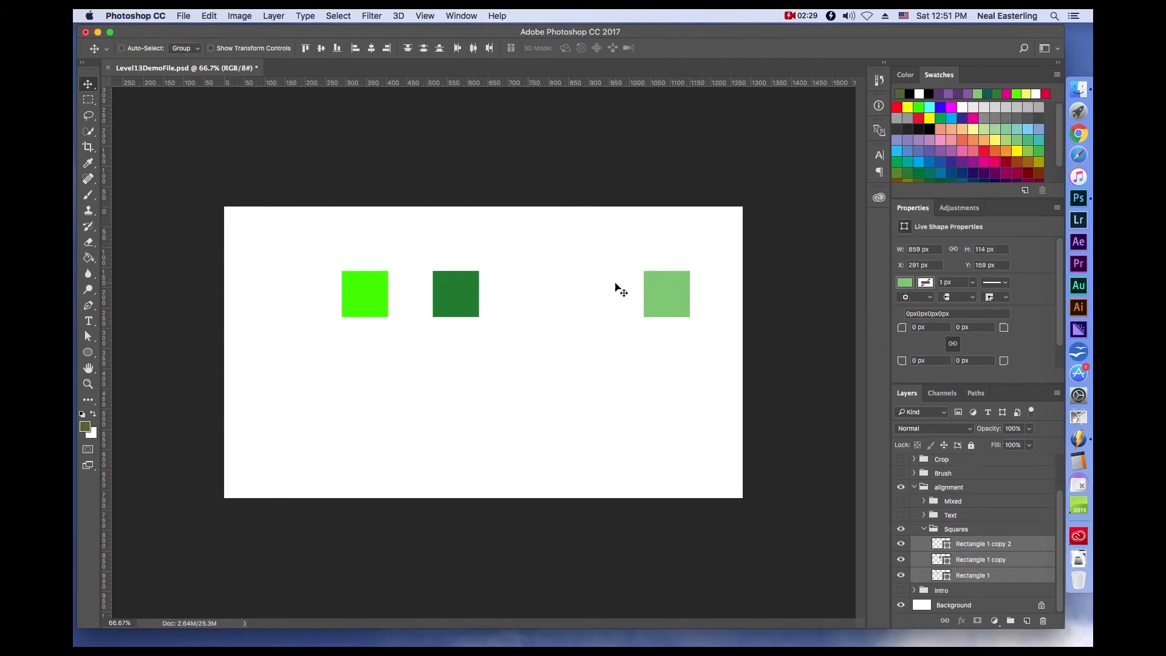
{"action": "left_click", "coordinate": [474, 50]}
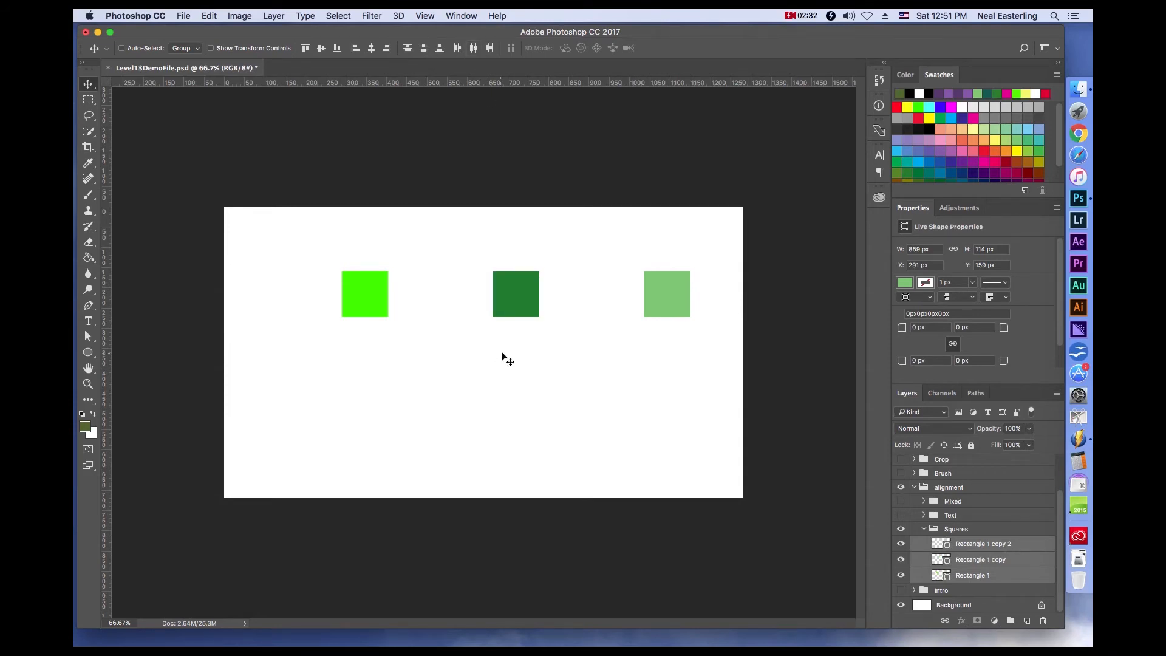
- Hide and collapse the Squares group, and show and expand the Text group within the alignment group
{"action": "left_click", "coordinate": [927, 533]}
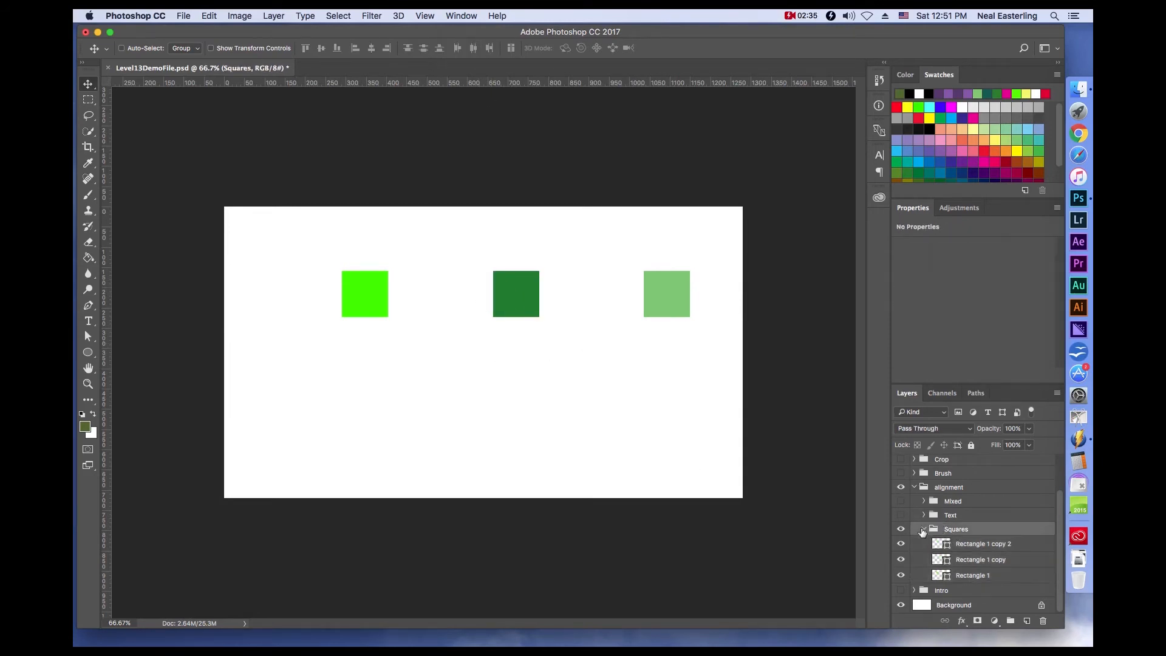
{"action": "left_click", "coordinate": [901, 528]}
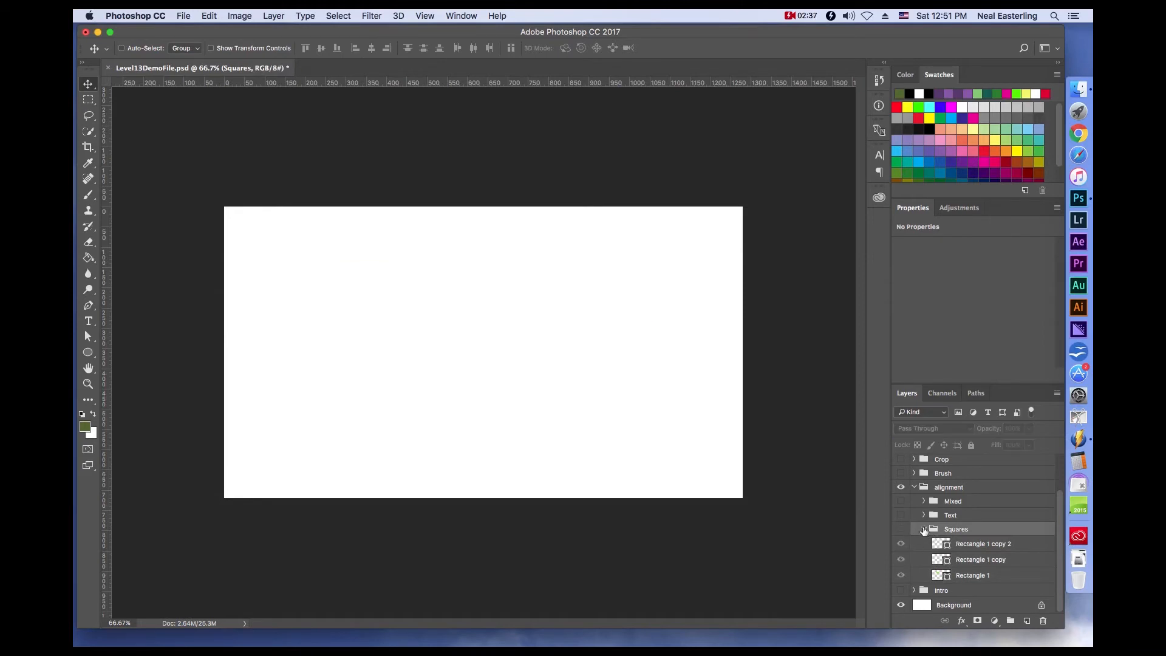
{"action": "left_click", "coordinate": [924, 529]}
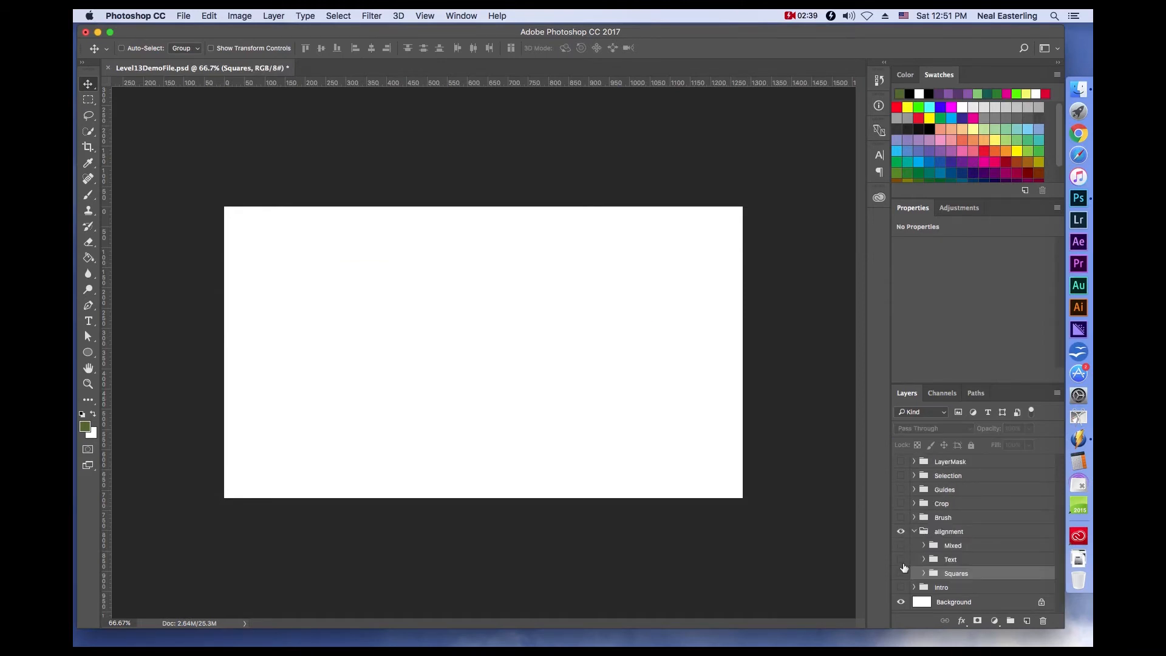
{"action": "left_click", "coordinate": [901, 560]}
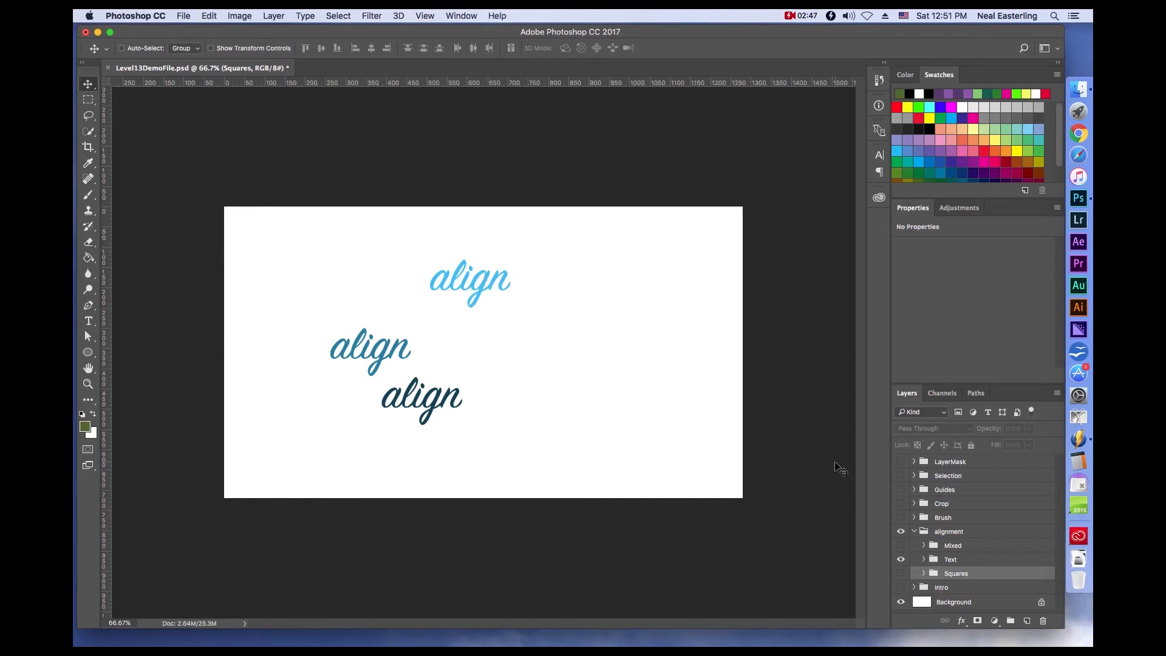
{"action": "left_click", "coordinate": [930, 559]}
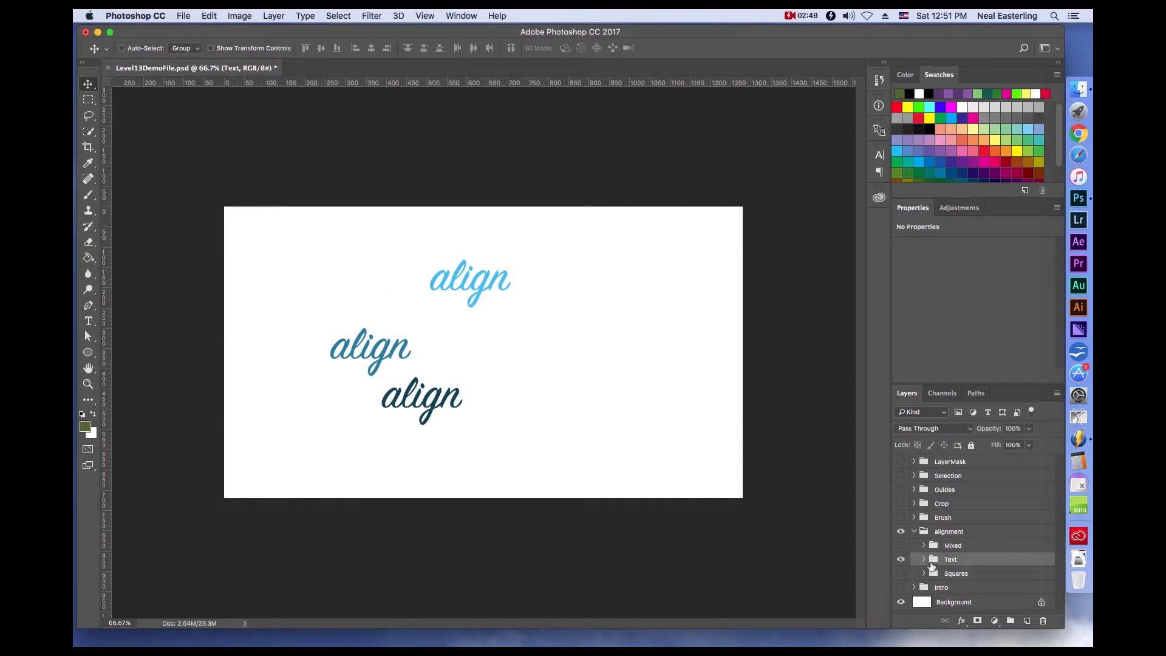
{"action": "left_click", "coordinate": [923, 559]}
{"action": "scroll", "coordinate": [956, 543], "scroll_direction": "down", "scroll_amount": 2}
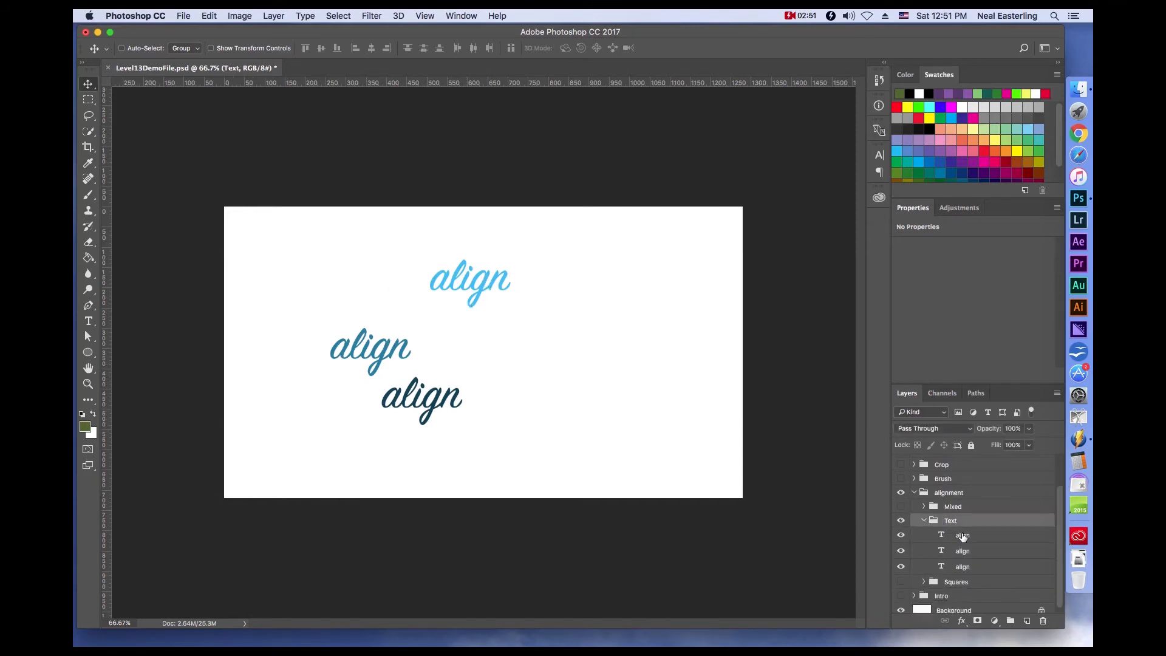
- Align the three "align" text layers by their left edges and distribute them by vertical centers
{"action": "left_click", "coordinate": [962, 536]}
{"action": "left_click", "coordinate": [970, 568], "text": "shift"}
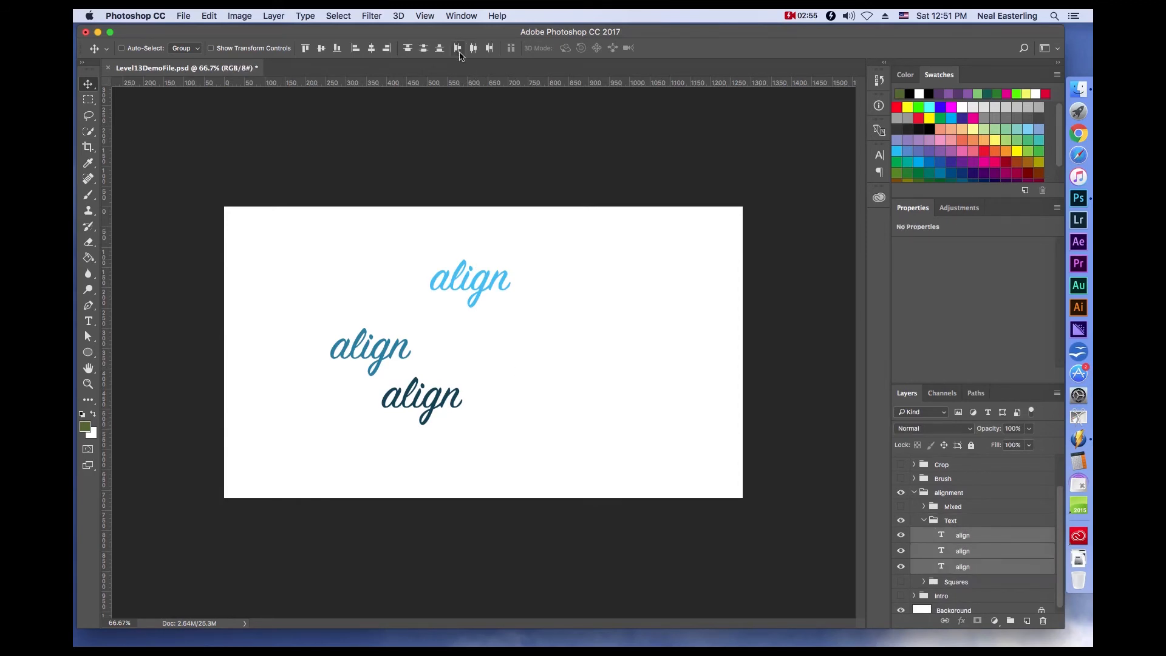
{"action": "left_click", "coordinate": [357, 48]}
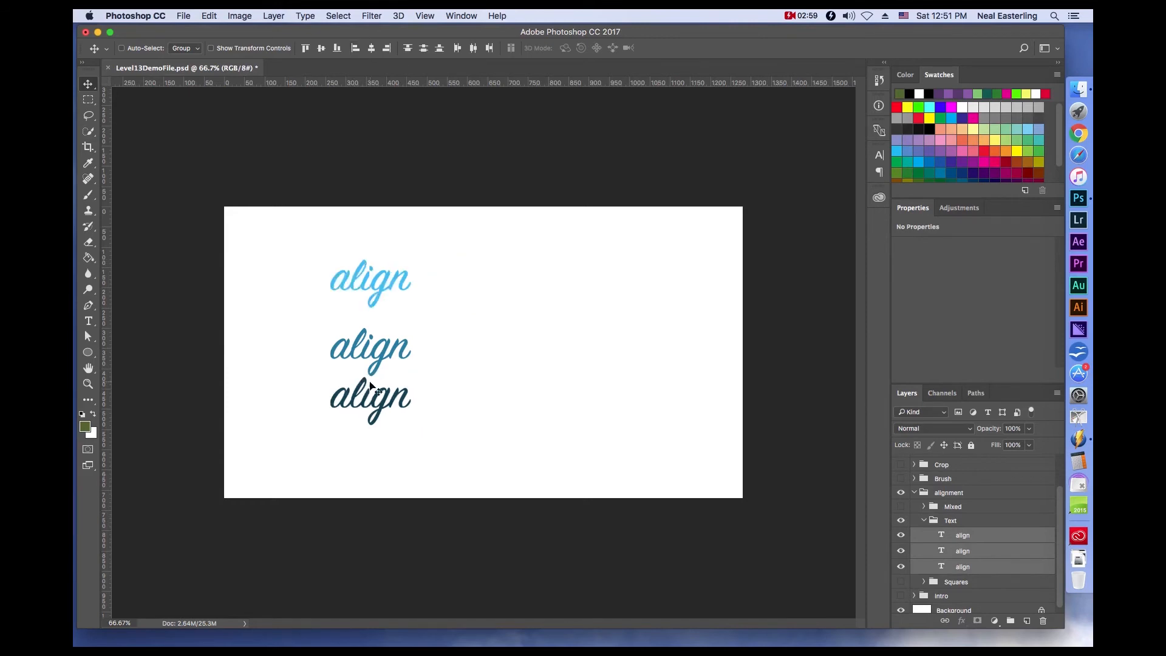
{"action": "left_click", "coordinate": [424, 48]}
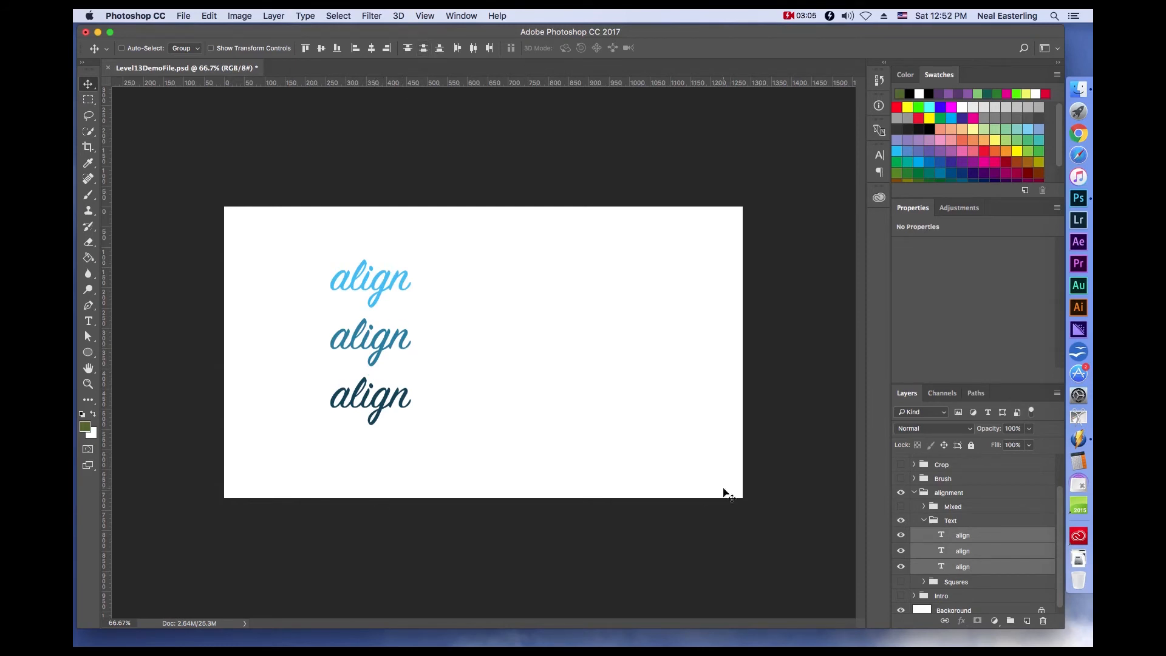
- Move the whole Text group horizontally into the right half of the canvas
{"action": "left_click", "coordinate": [967, 524]}
{"action": "left_click_drag", "start_coordinate": [372, 346], "coordinate": [622, 348]}
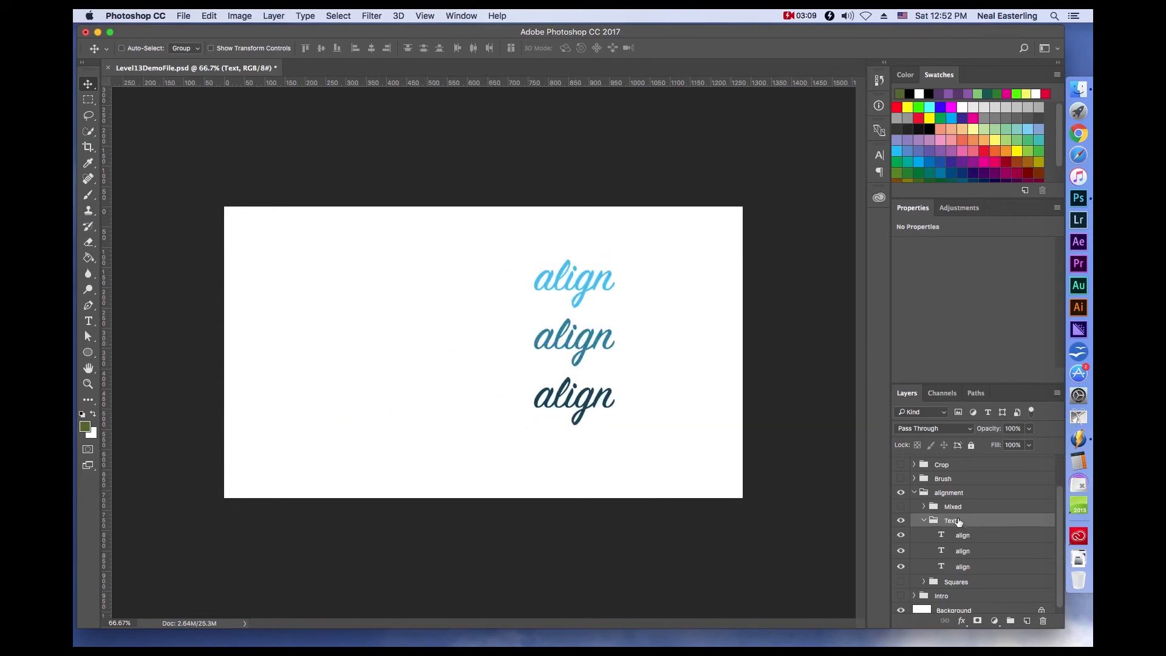
- Collapse and hide the Text group, and make the Mixed group visible
{"action": "left_click", "coordinate": [924, 522]}
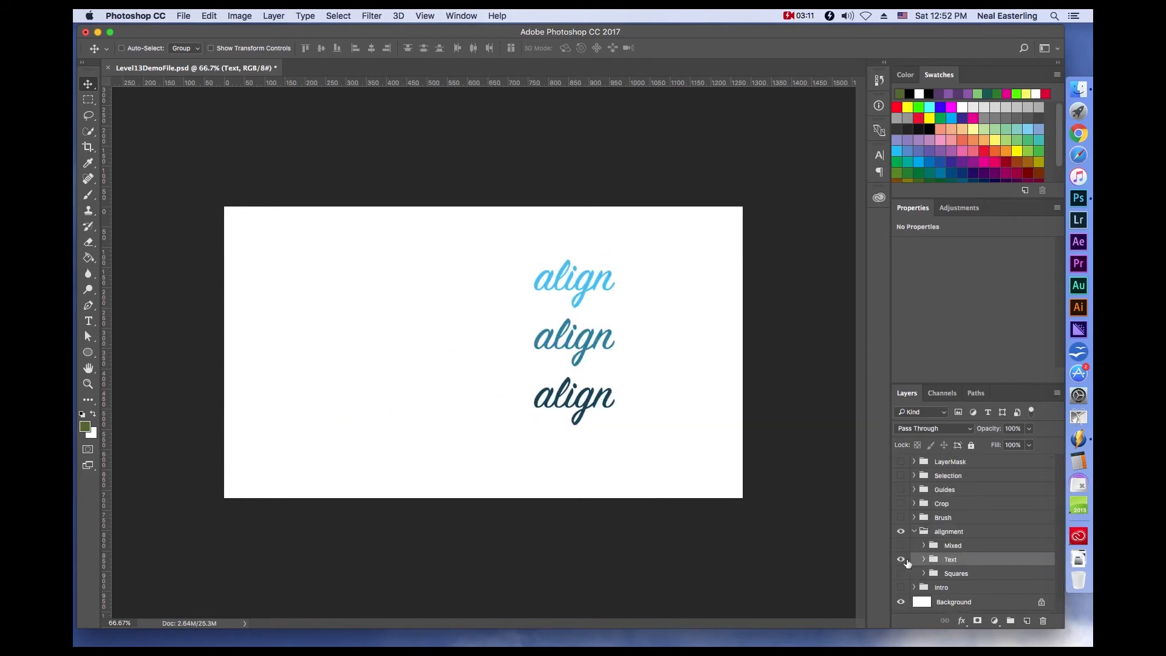
{"action": "left_click", "coordinate": [900, 559]}
{"action": "left_click", "coordinate": [900, 545]}
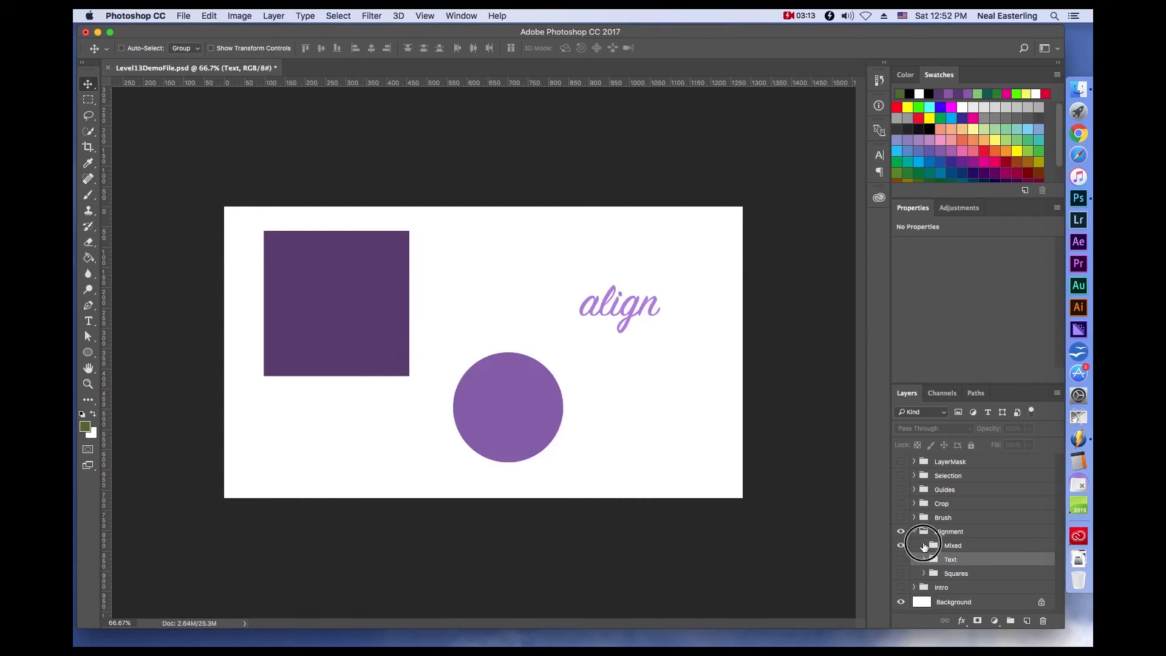
- Expand the Mixed group and align its align text, Ellipse 1 and Rectangle 1 copy 3 layers by their left edges
{"action": "left_click", "coordinate": [923, 545]}
{"action": "scroll", "coordinate": [993, 546], "scroll_direction": "down", "scroll_amount": 1}
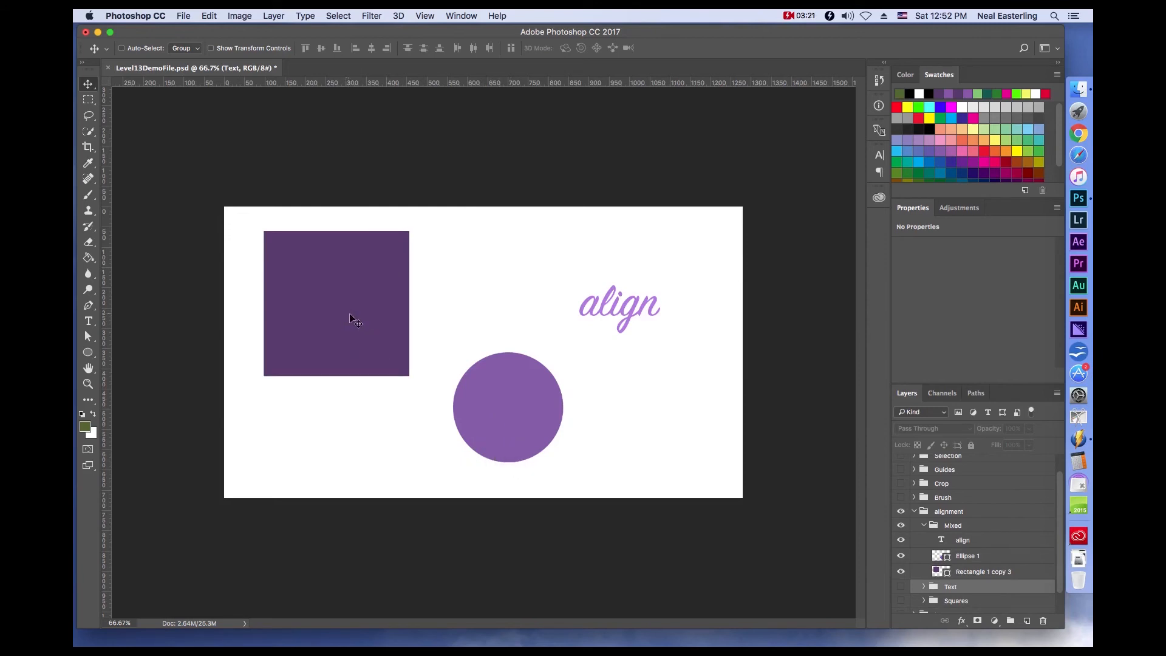
{"action": "left_click", "coordinate": [966, 543]}
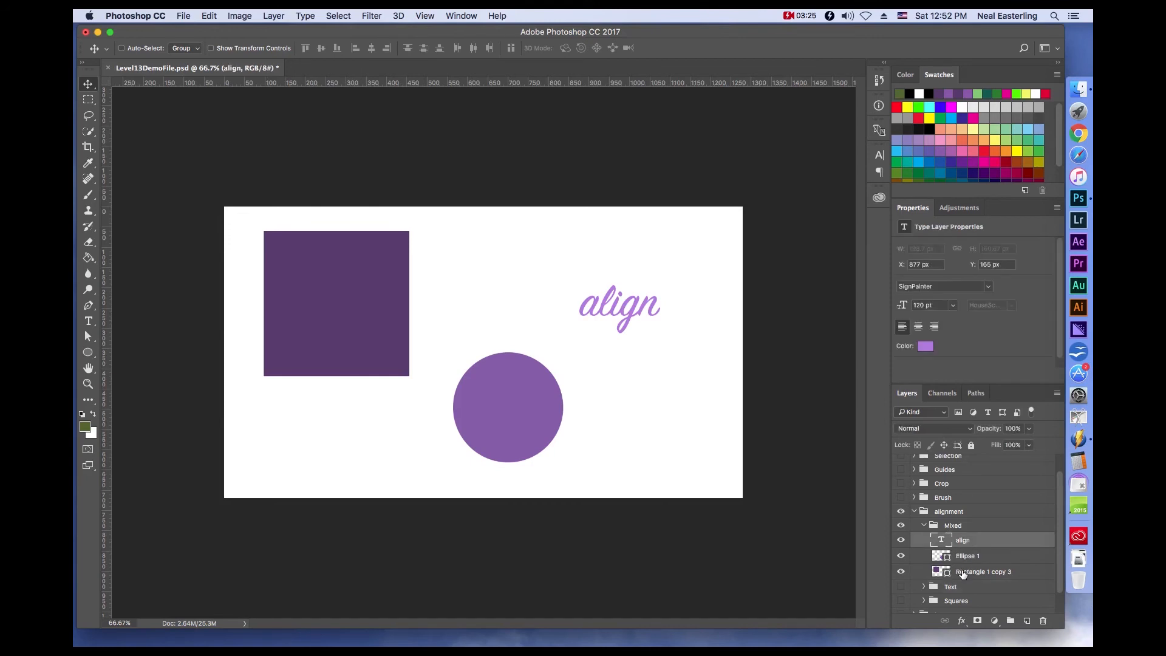
{"action": "left_click", "coordinate": [962, 574], "text": "shift"}
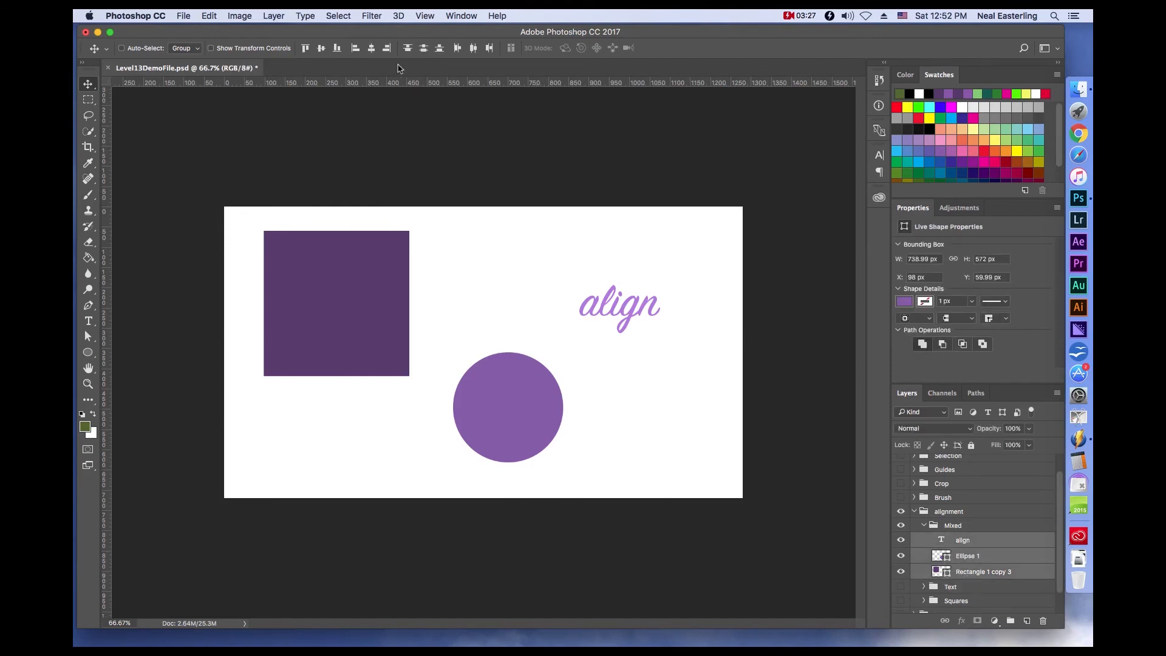
{"action": "left_click", "coordinate": [354, 49]}
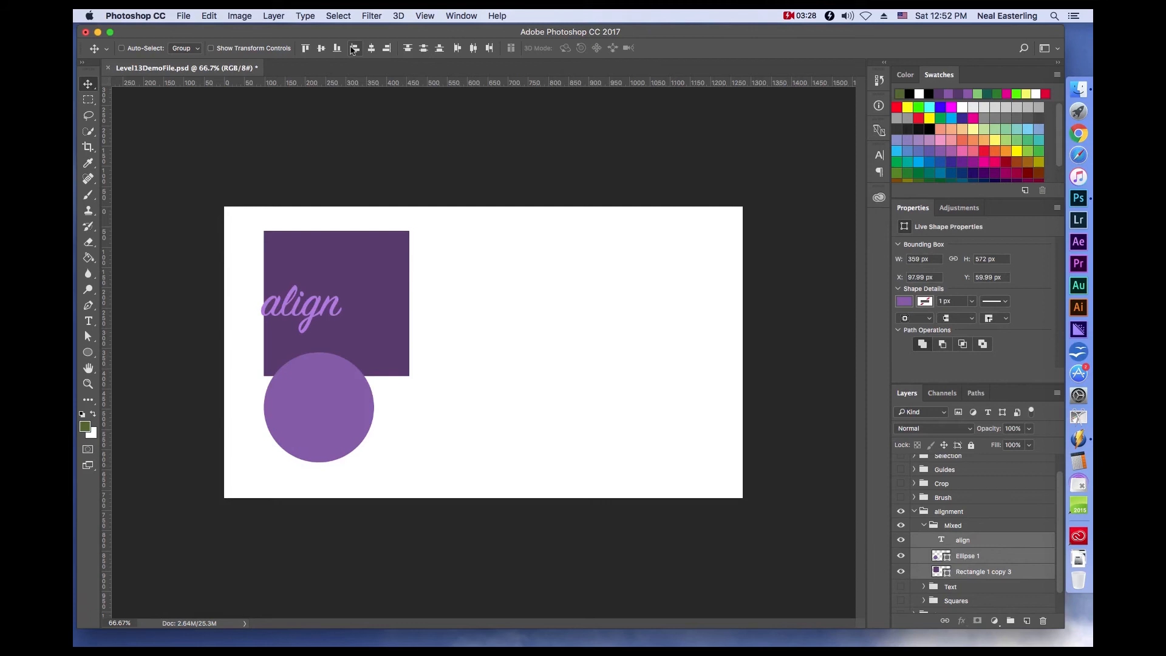
- Align the three selected Mixed layers by their right edges and distribute them by vertical centers
{"action": "left_click", "coordinate": [387, 48]}
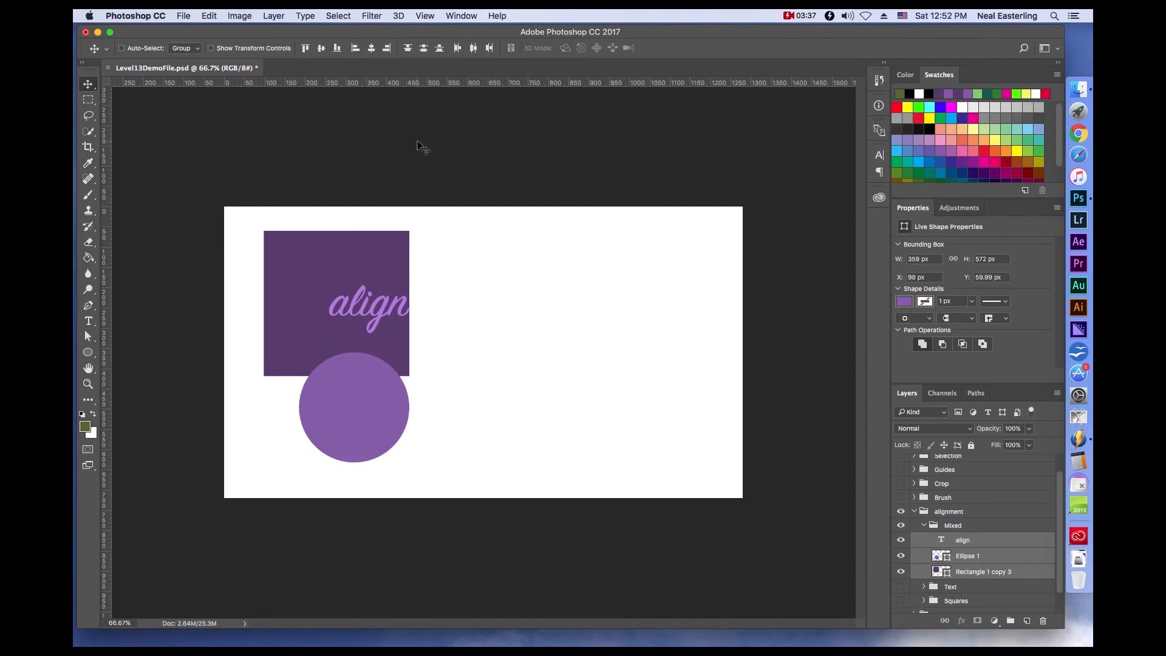
{"action": "left_click", "coordinate": [424, 49]}
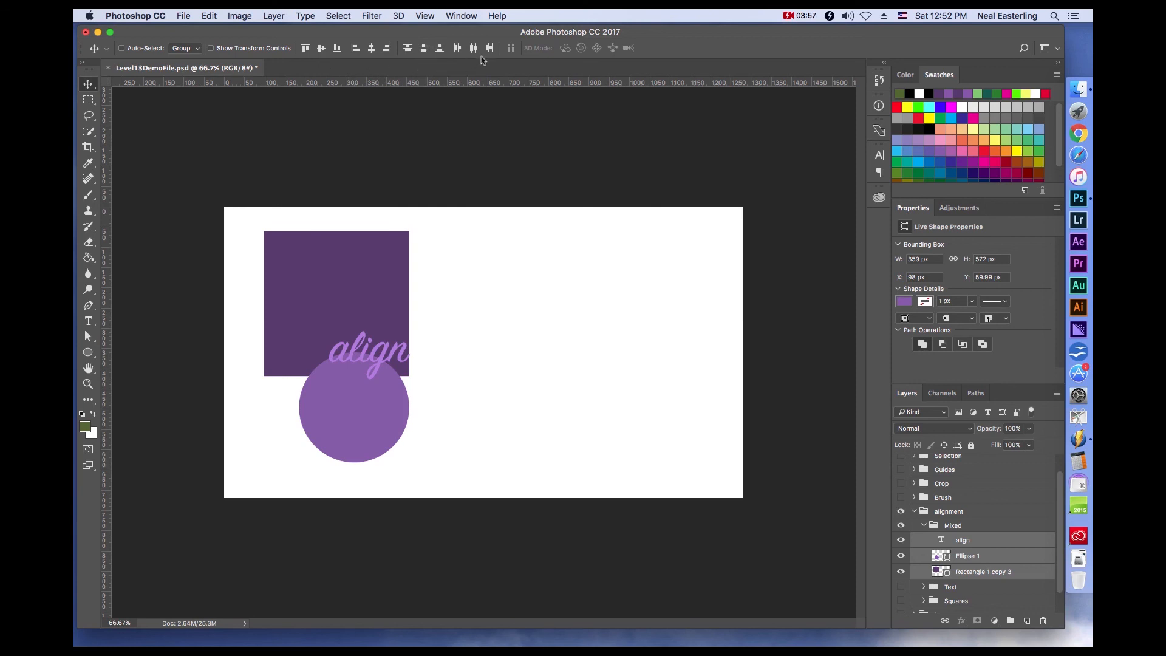
- Center the text, ellipse and rectangle on each other by aligning their horizontal centers and vertical centers
{"action": "left_click", "coordinate": [372, 49]}
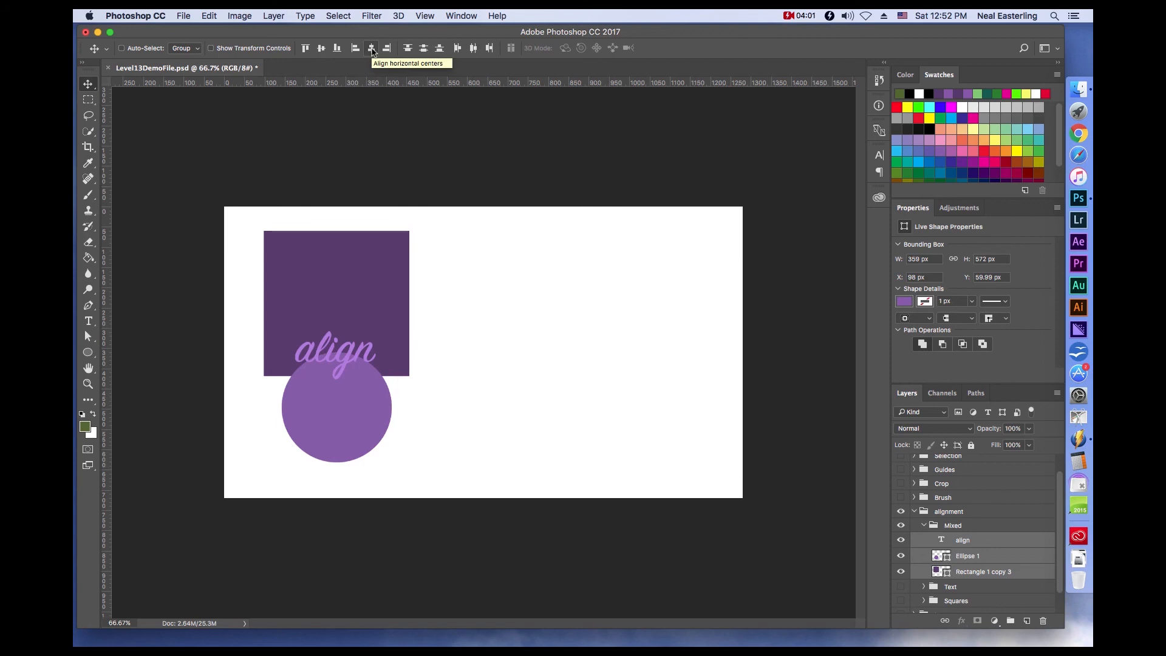
{"action": "left_click", "coordinate": [321, 49]}
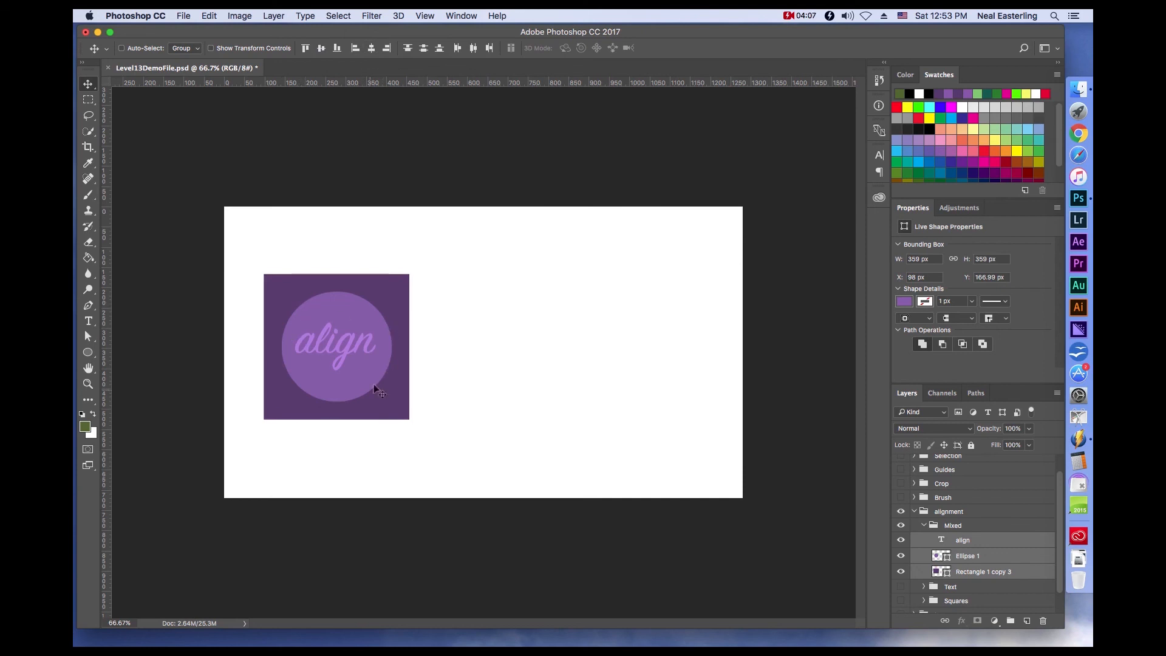